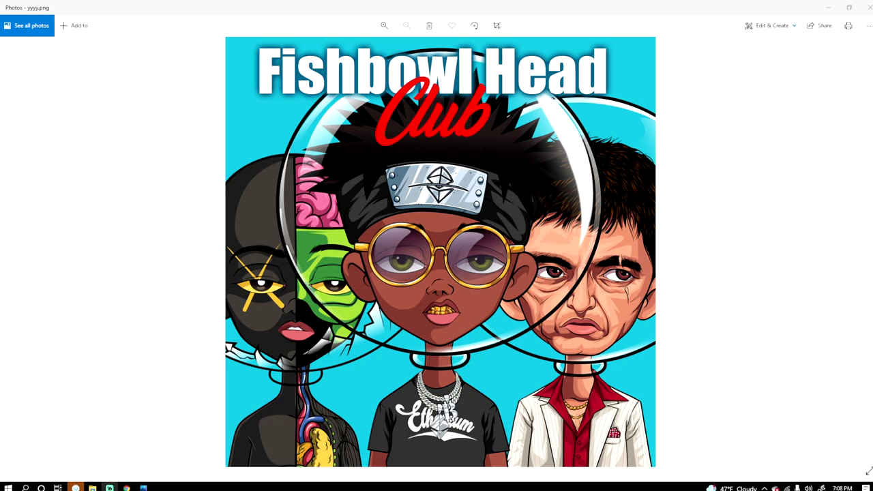
Step: Minimize the Fishbowl Head Club picture in Photos to reveal Chrome's Google homepage
{"action": "left_click", "coordinate": [143, 487]}
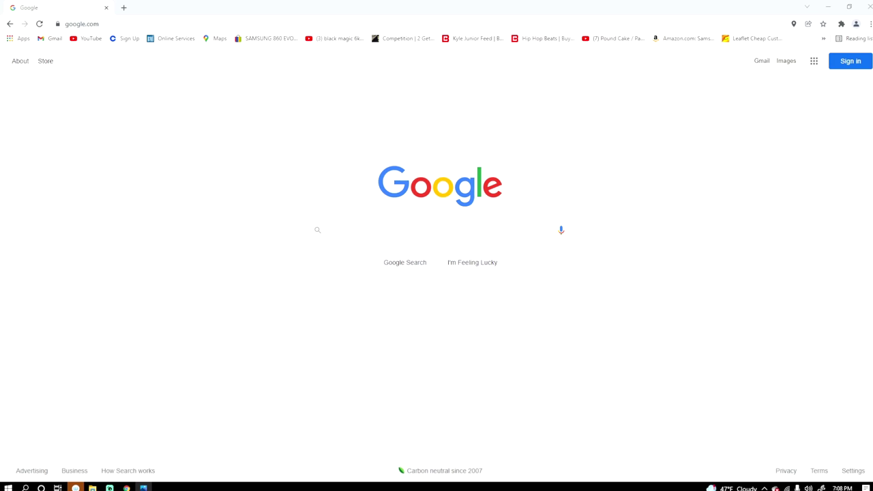
Step: Search Google for 'metamask' and open the official metamask.io website
{"action": "left_click", "coordinate": [436, 230]}
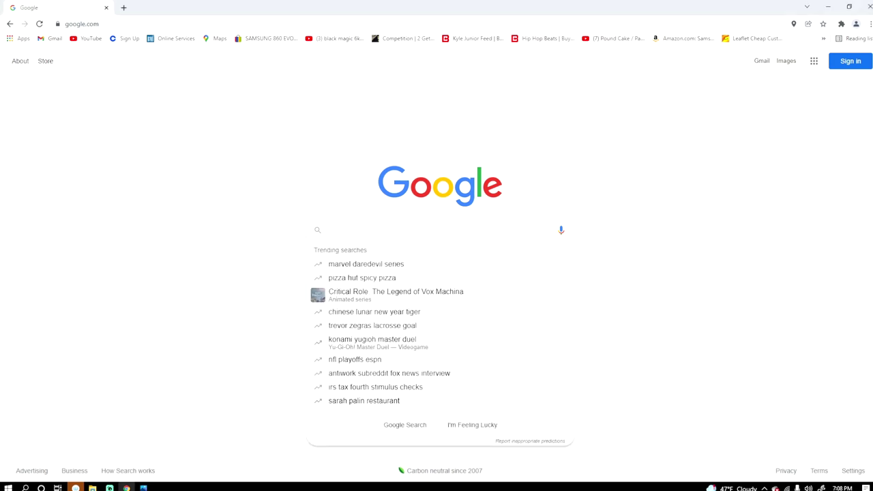
{"action": "type", "text": "me"}
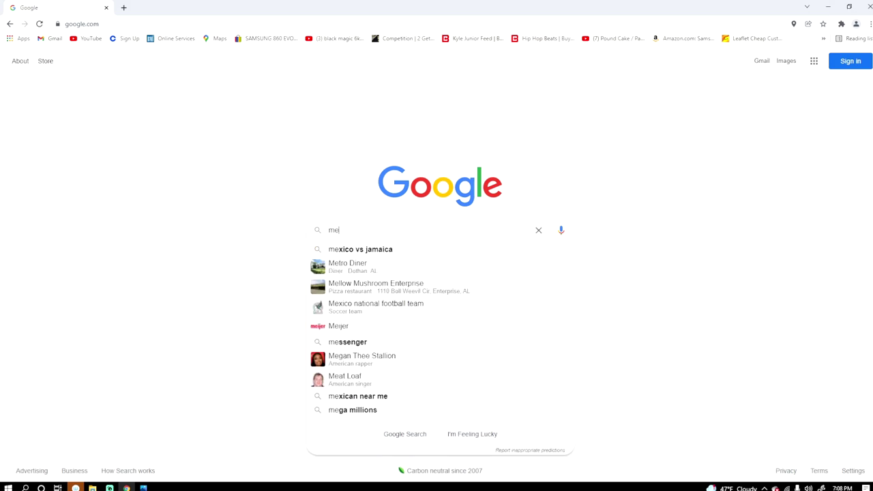
{"action": "type", "text": "tama"}
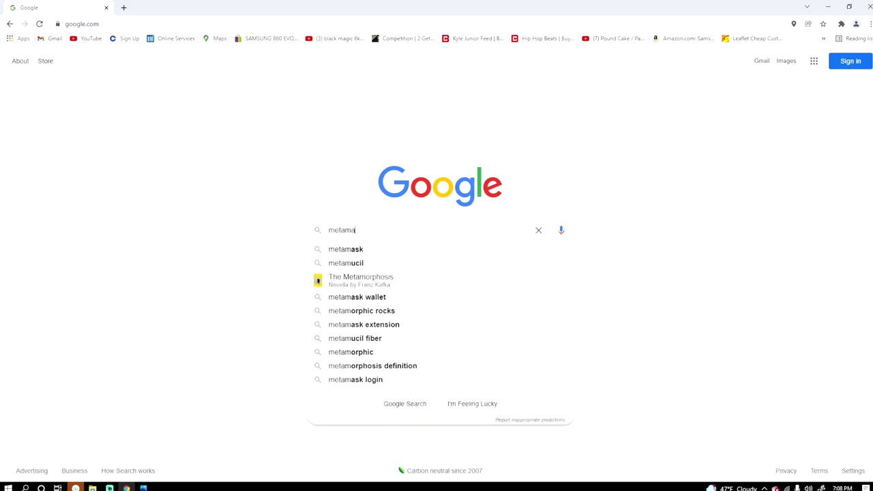
{"action": "type", "text": "sk"}
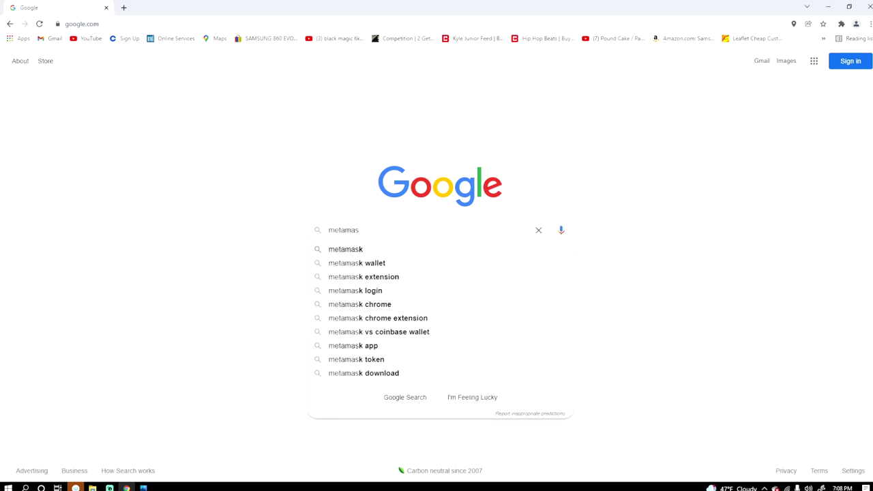
{"action": "key", "text": "Return"}
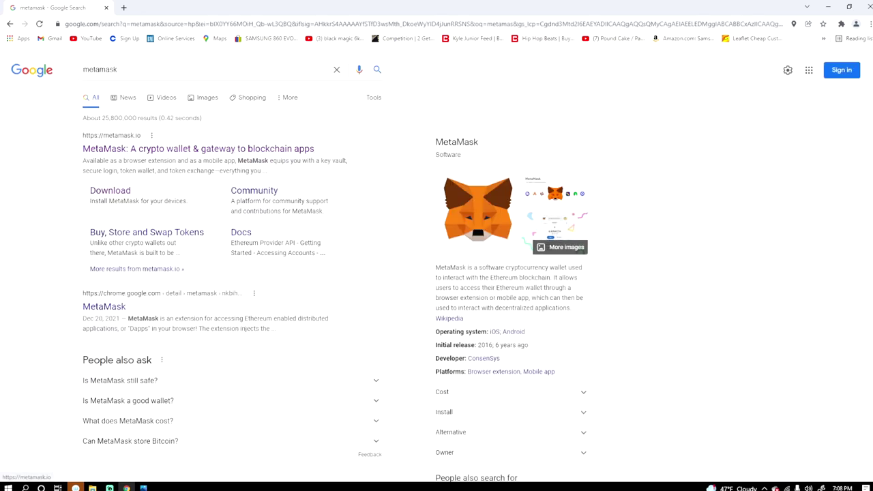
{"action": "left_click", "coordinate": [198, 149]}
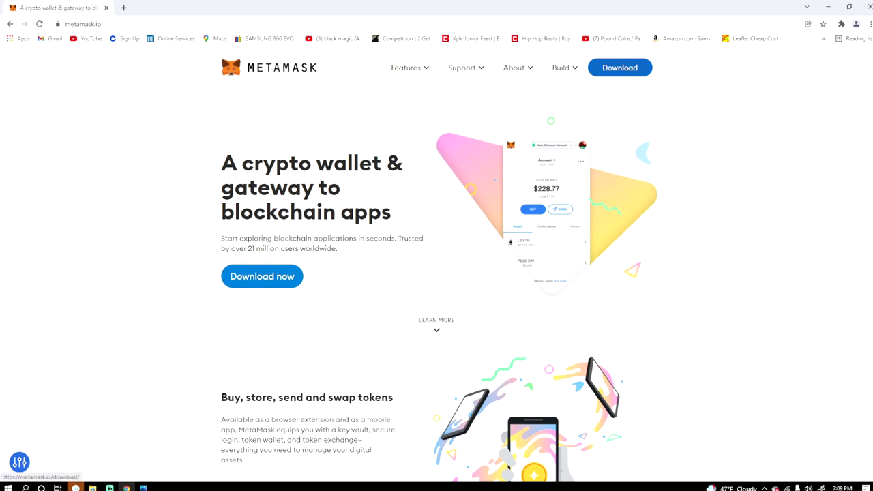
Step: Add the MetaMask extension to Chrome from the Chrome Web Store
{"action": "left_click", "coordinate": [619, 67]}
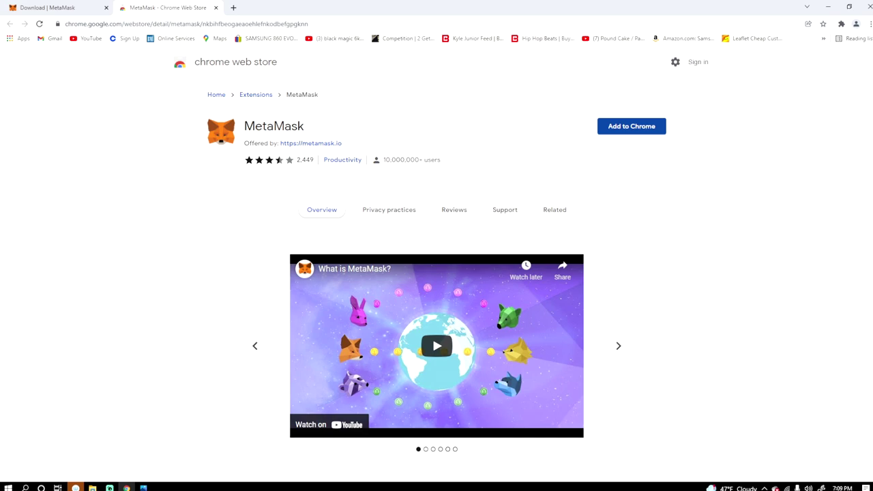
{"action": "left_click", "coordinate": [632, 126]}
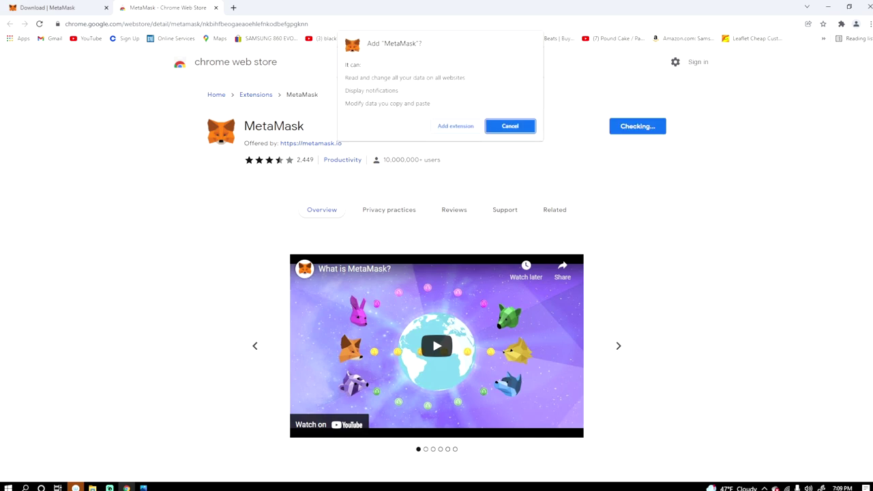
{"action": "left_click", "coordinate": [455, 126]}
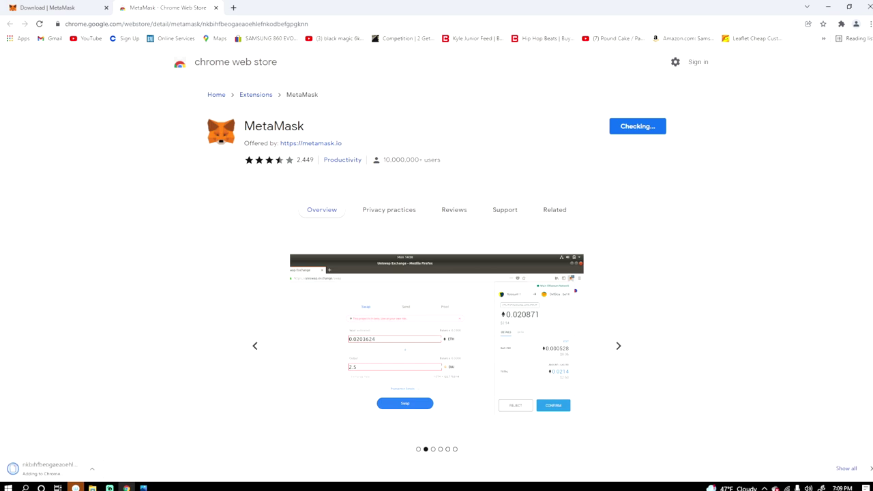
Step: Launch MetaMask's setup page from Chrome's Extensions menu
{"action": "left_click", "coordinate": [840, 24]}
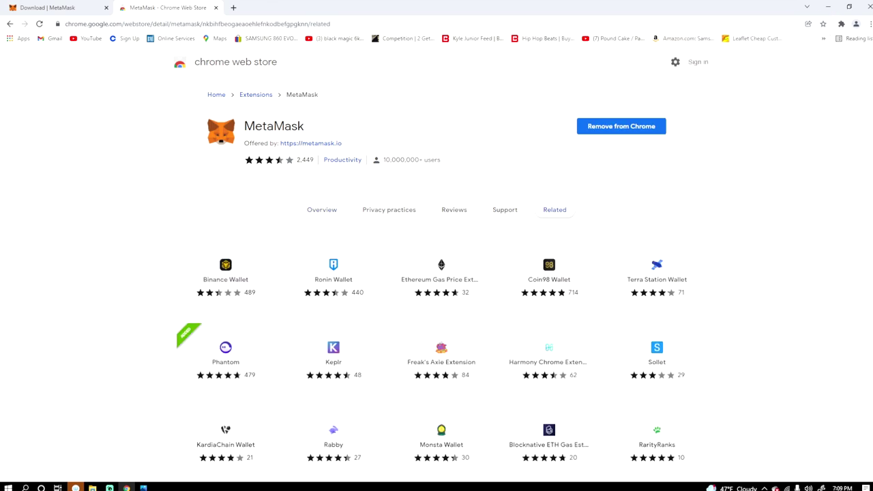
{"action": "left_click", "coordinate": [840, 24]}
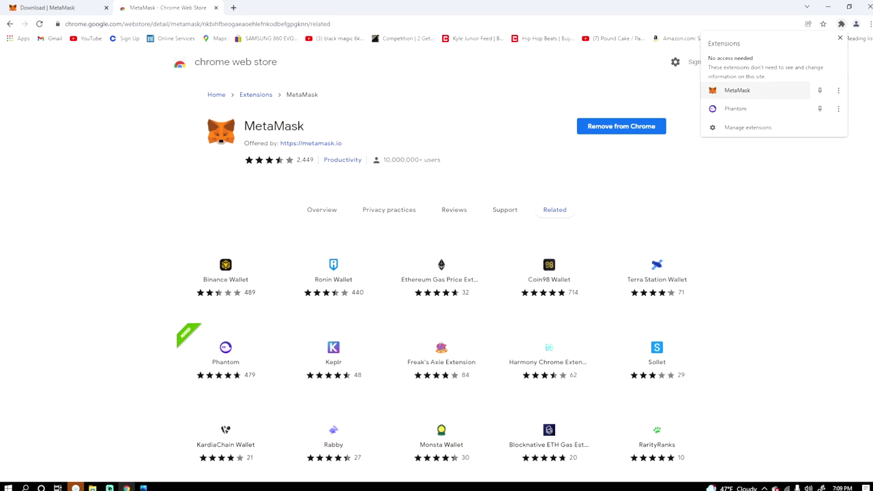
{"action": "left_click", "coordinate": [743, 90]}
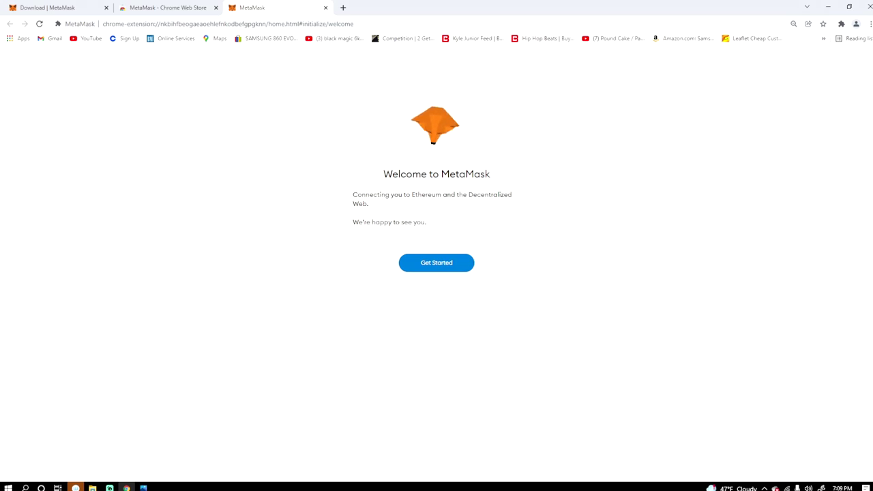
Step: Create a new MetaMask wallet, answer the usage-data opt-in, and submit a wallet password
{"action": "left_click", "coordinate": [436, 263]}
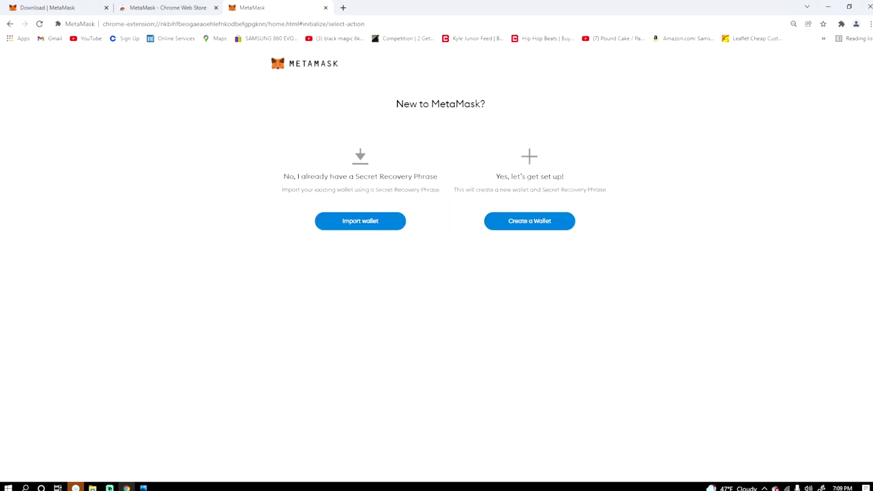
{"action": "left_click", "coordinate": [529, 220]}
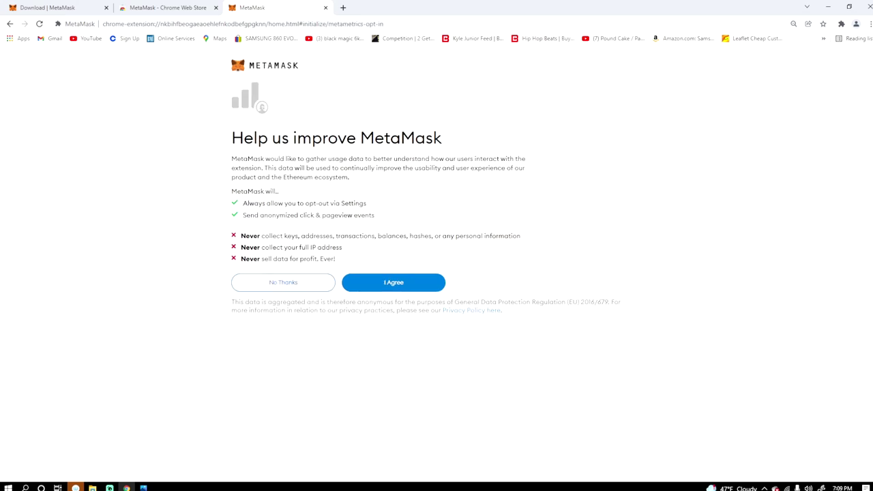
{"action": "left_click", "coordinate": [393, 282]}
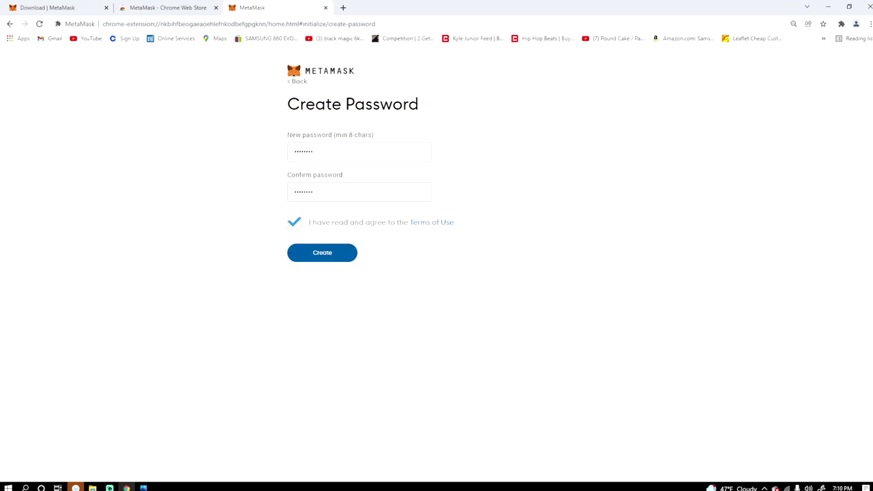
{"action": "key", "text": "Return"}
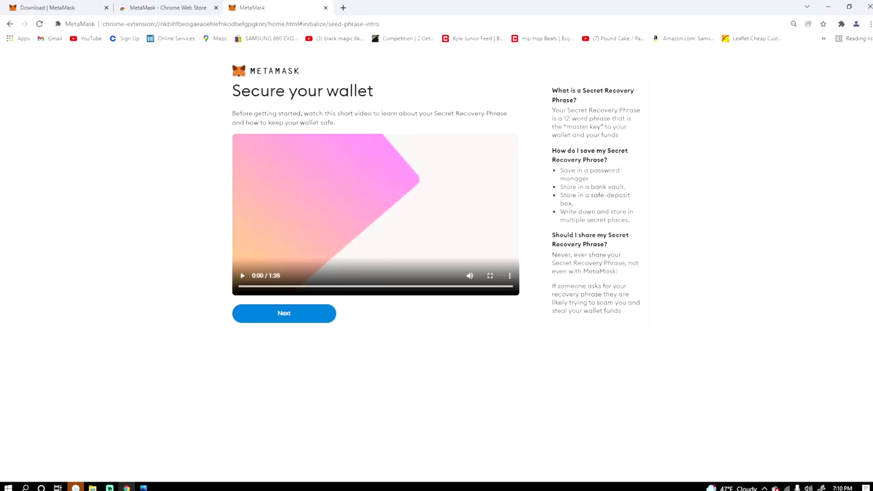
Step: Continue past the security video and reveal the Secret Recovery Phrase words
{"action": "left_click", "coordinate": [284, 313]}
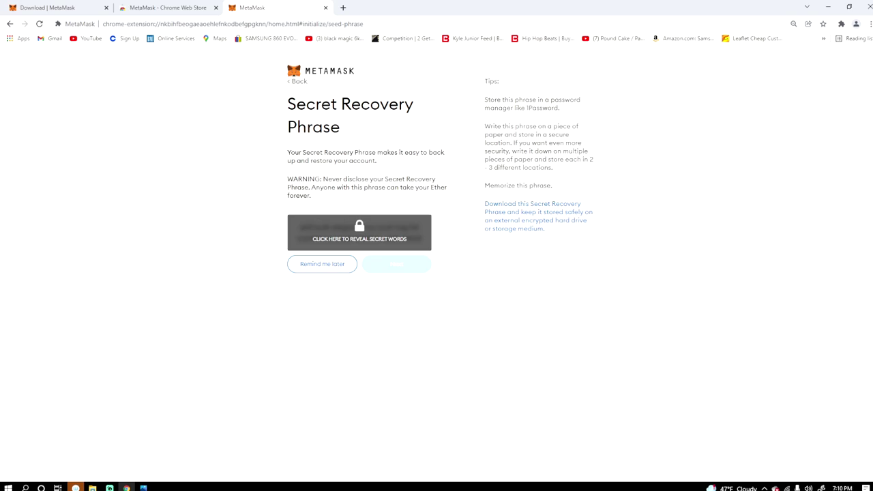
{"action": "left_click", "coordinate": [359, 232]}
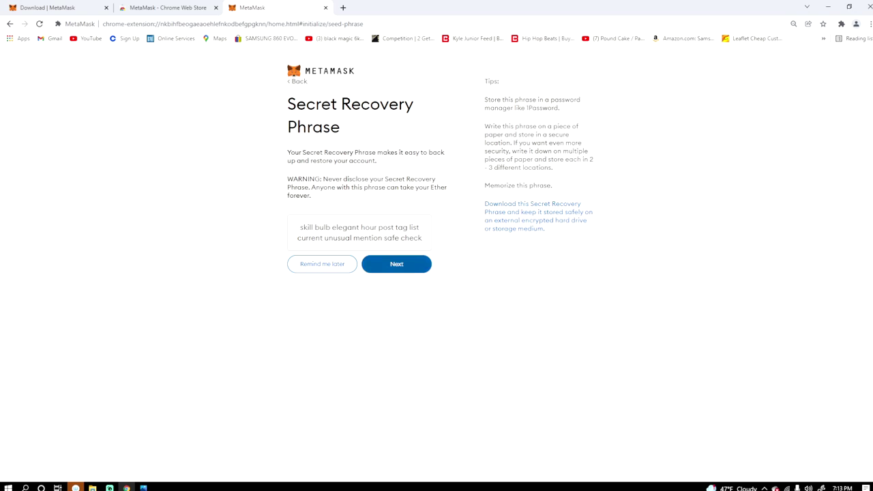
Step: Proceed to the Confirm your Secret Recovery Phrase page
{"action": "left_click", "coordinate": [396, 264]}
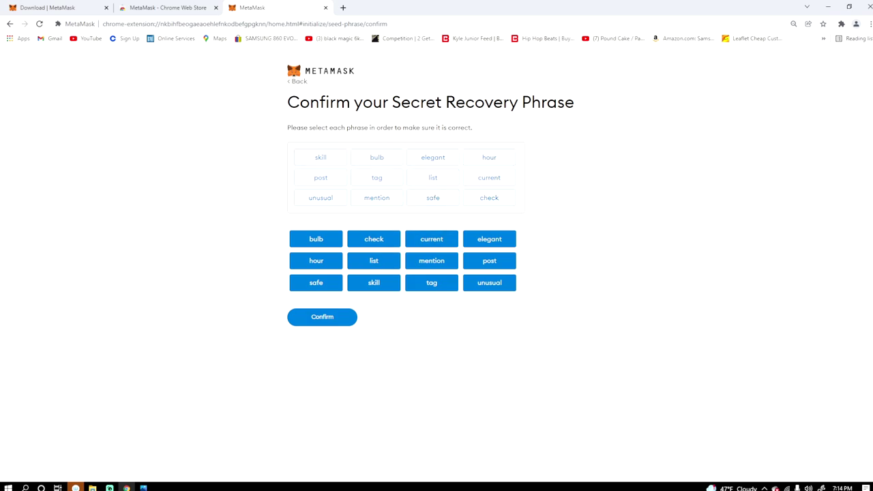
Step: Confirm the ordered recovery words, finish setup, and dismiss the What's new notice
{"action": "left_click", "coordinate": [322, 316]}
{"action": "left_click", "coordinate": [327, 306]}
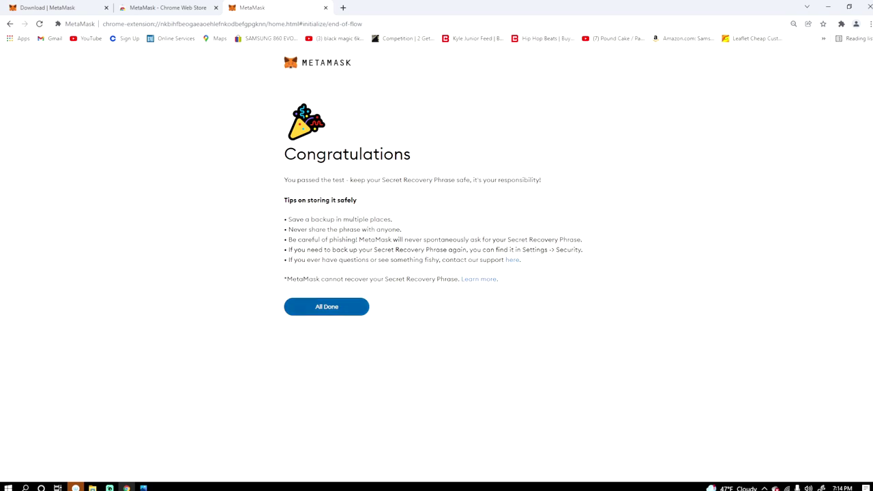
{"action": "key", "text": "Escape"}
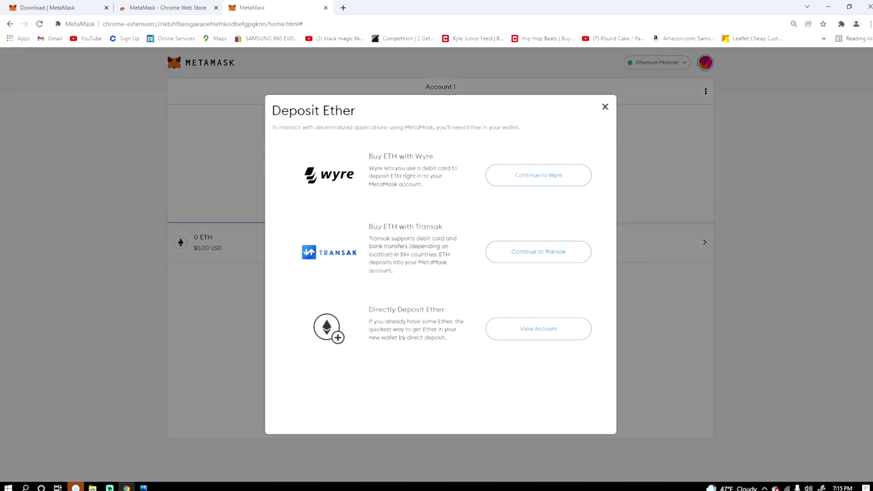
Step: Choose buying ETH through Wyre from the Deposit Ether options
{"action": "left_click", "coordinate": [538, 175]}
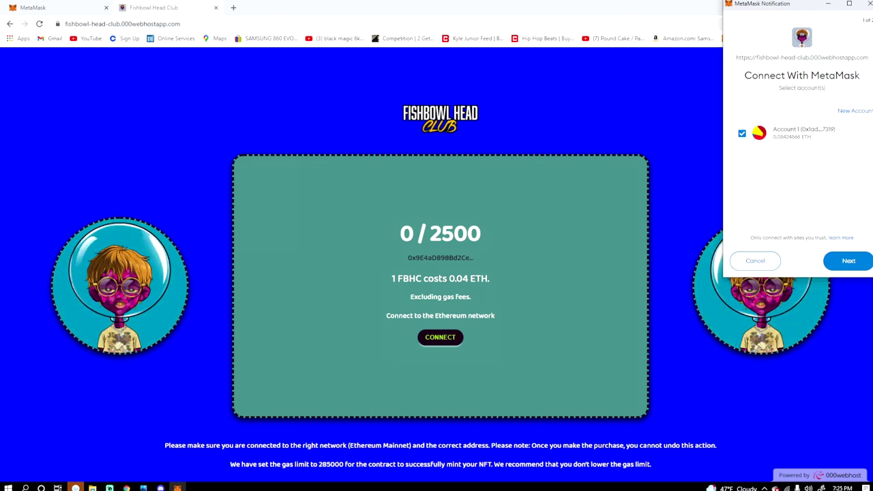
Step: Approve connecting MetaMask Account 1 to the Fishbowl Head Club mint site
{"action": "left_click", "coordinate": [848, 261]}
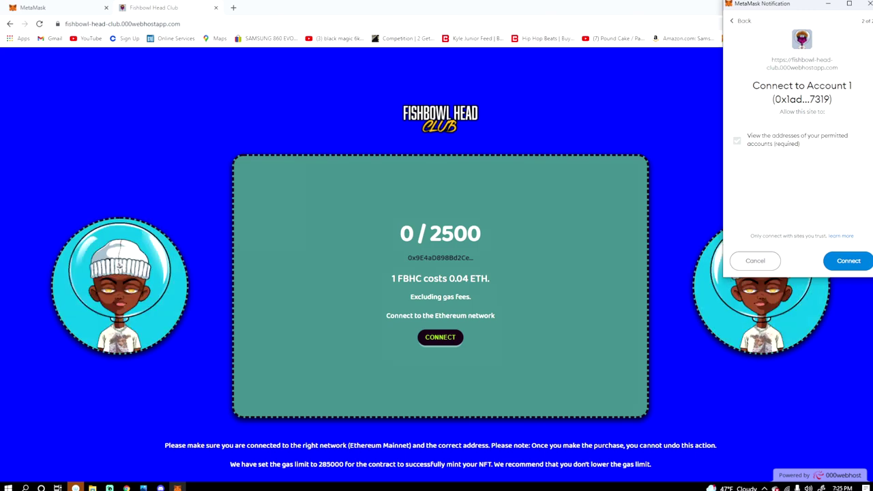
{"action": "left_click", "coordinate": [848, 260]}
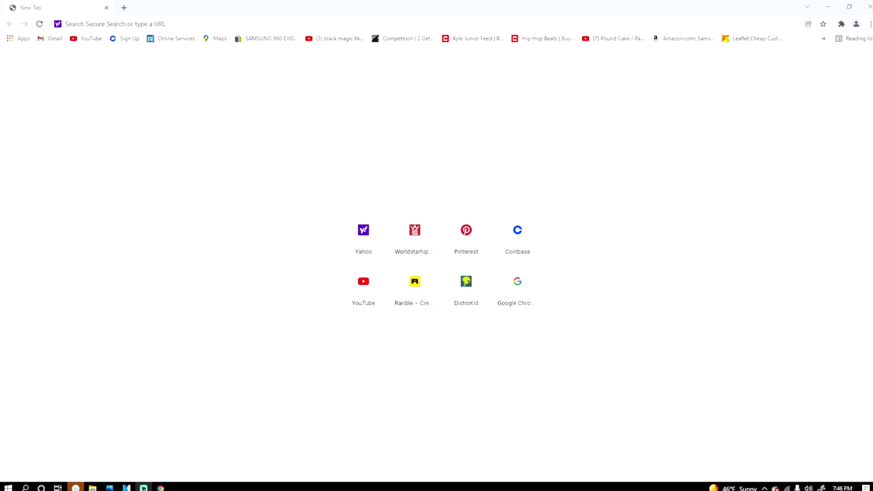
Step: Pin MetaMask to the Chrome toolbar from the Extensions menu
{"action": "left_click", "coordinate": [841, 23]}
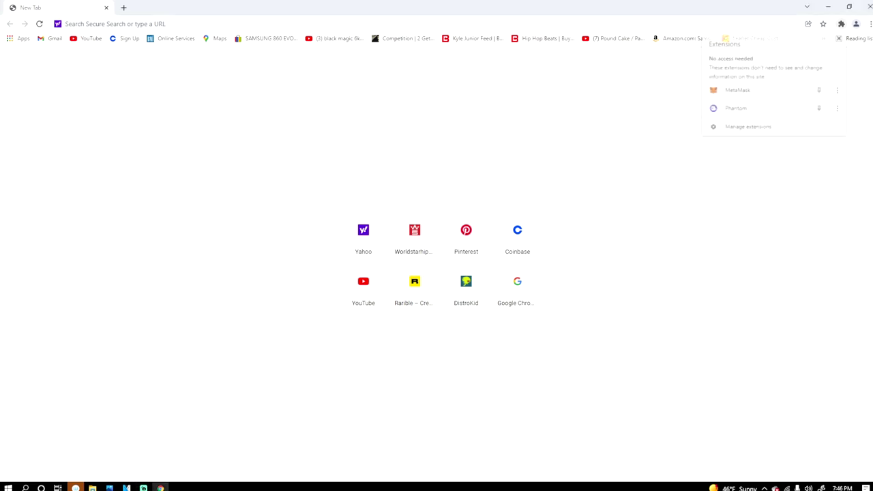
{"action": "key", "text": "Escape"}
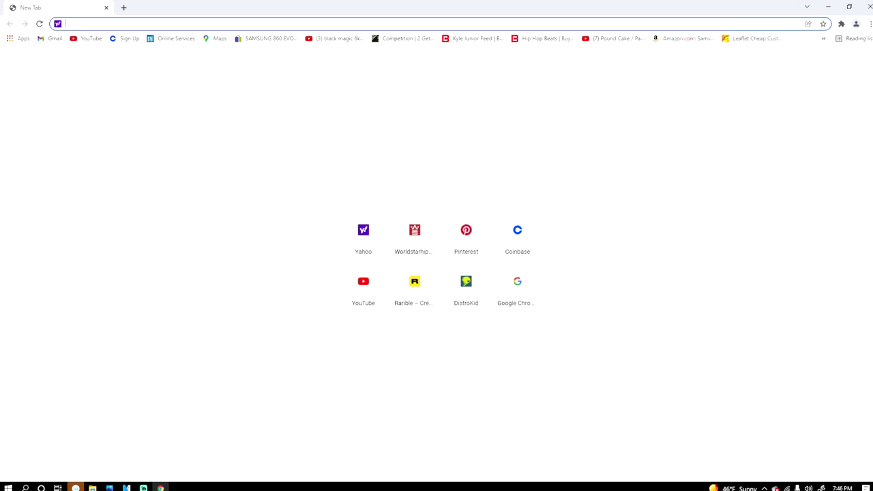
{"action": "left_click", "coordinate": [841, 24]}
{"action": "left_click", "coordinate": [820, 90]}
{"action": "key", "text": "Escape"}
Step: Open the MetaMask popup and check the network list, which shows Ethereum Mainnet
{"action": "left_click", "coordinate": [826, 24]}
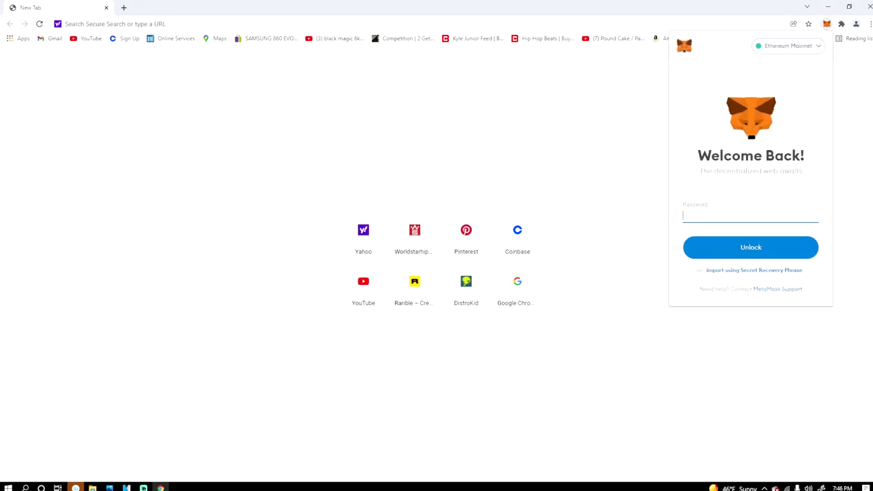
{"action": "left_click", "coordinate": [787, 46]}
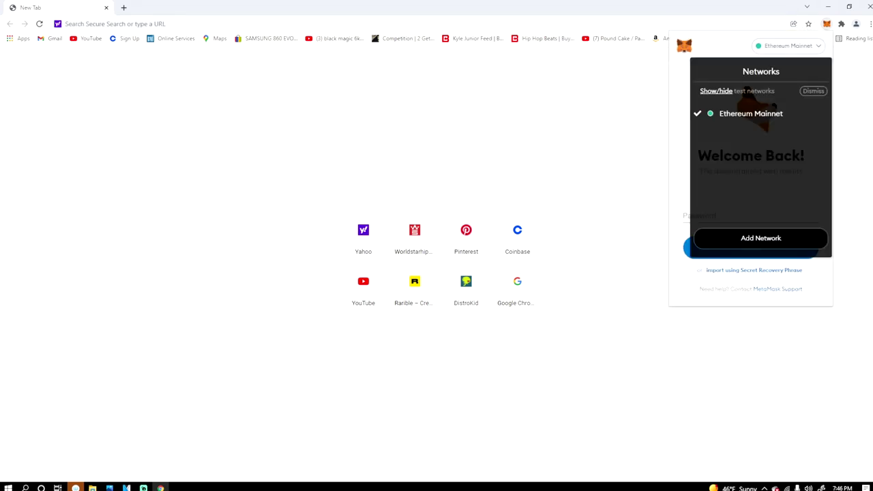
{"action": "key", "text": "Escape"}
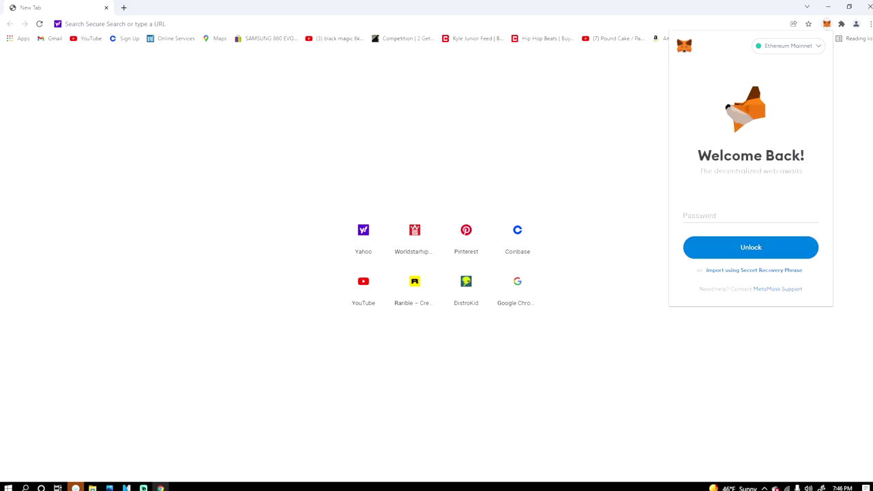